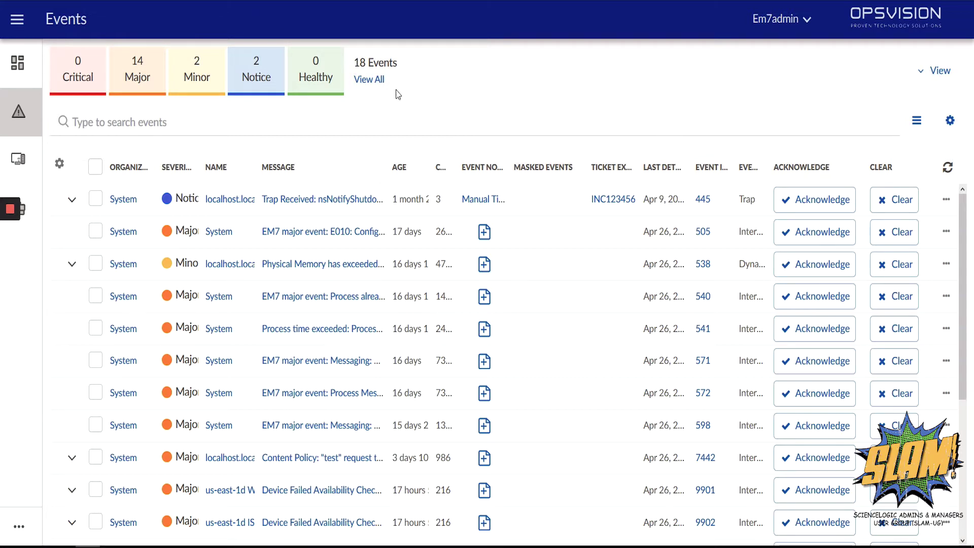
Step: Open the System Logs from the system monitoring pages, collapse the navigation, and look through the logged messages
left_click(19, 33)
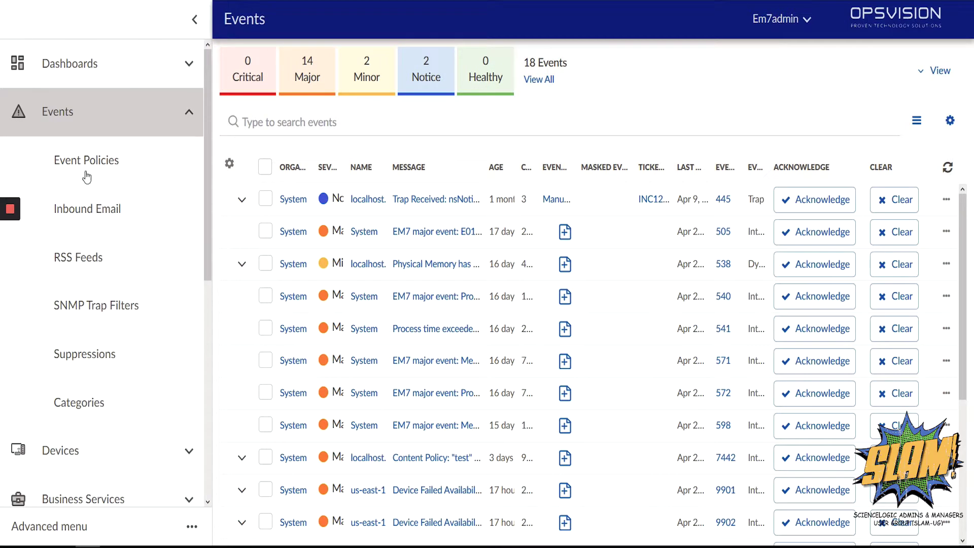
scroll(92, 174, "down", 3)
scroll(92, 175, "down", 5)
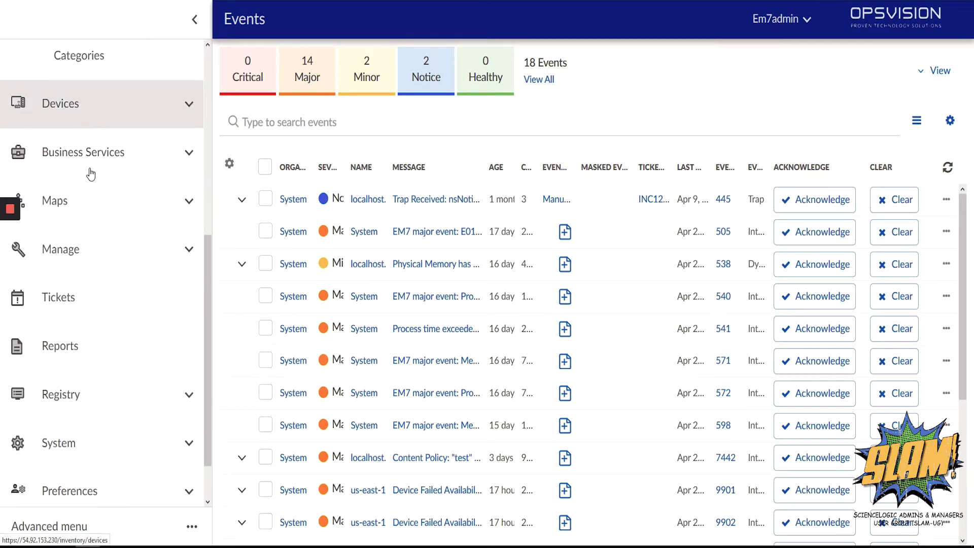
left_click(163, 377)
scroll(124, 217, "down", 5)
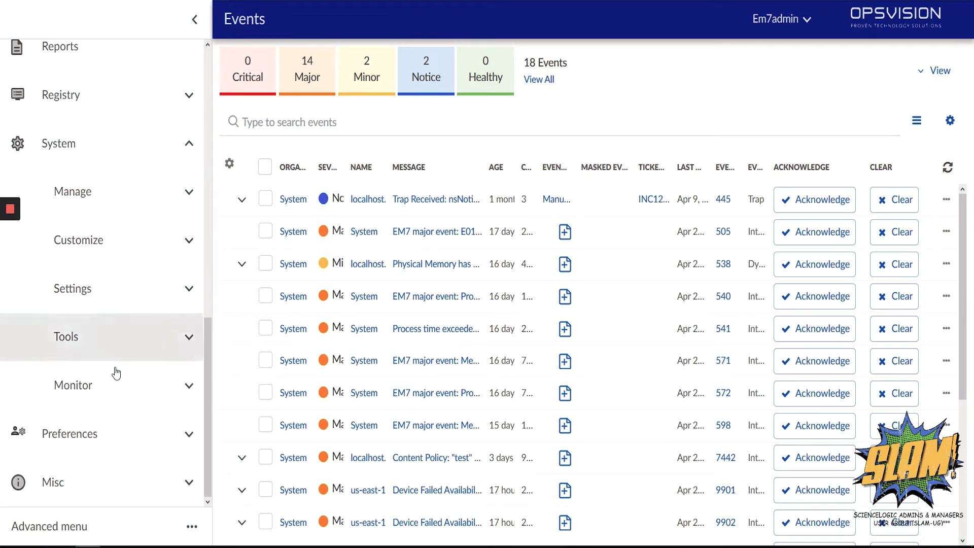
left_click(117, 376)
scroll(113, 237, "down", 5)
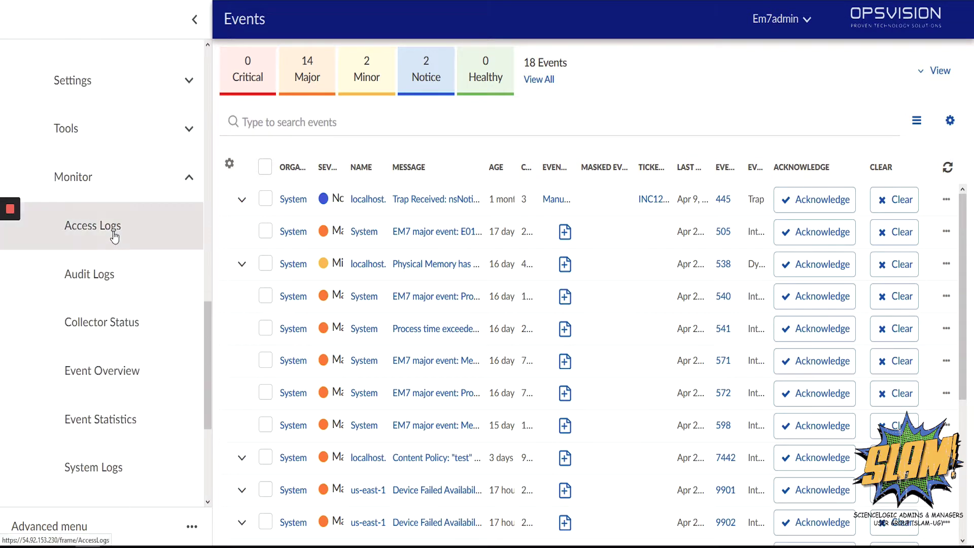
left_click(113, 397)
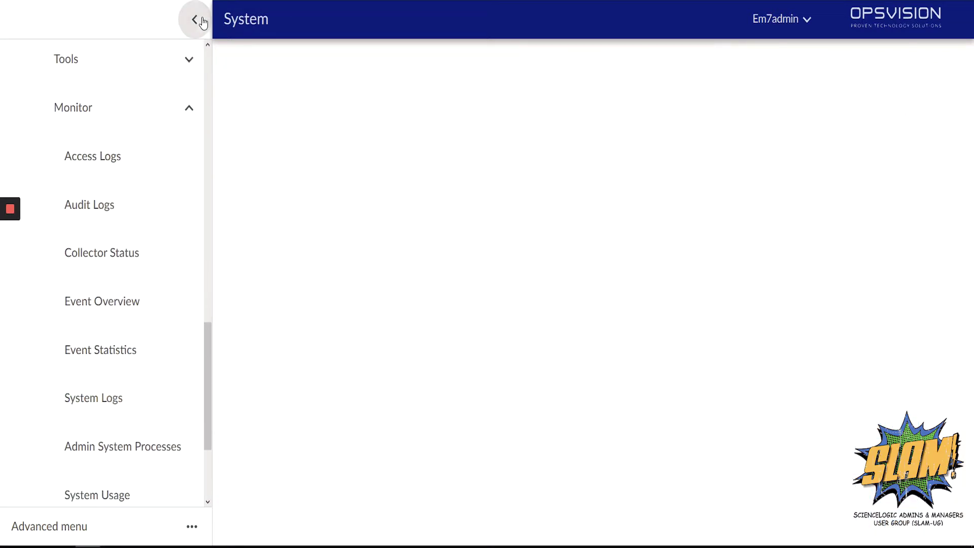
left_click(201, 20)
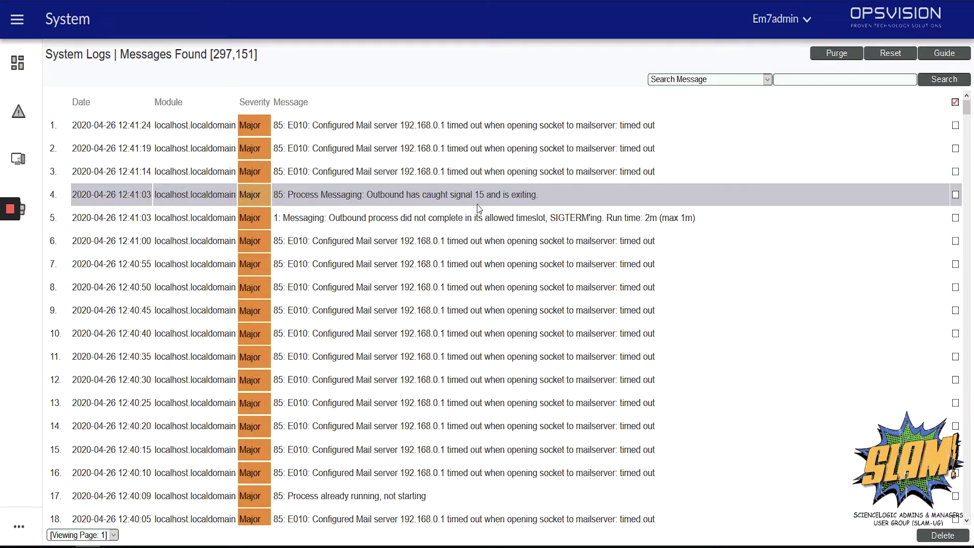
scroll(424, 208, "down", 10)
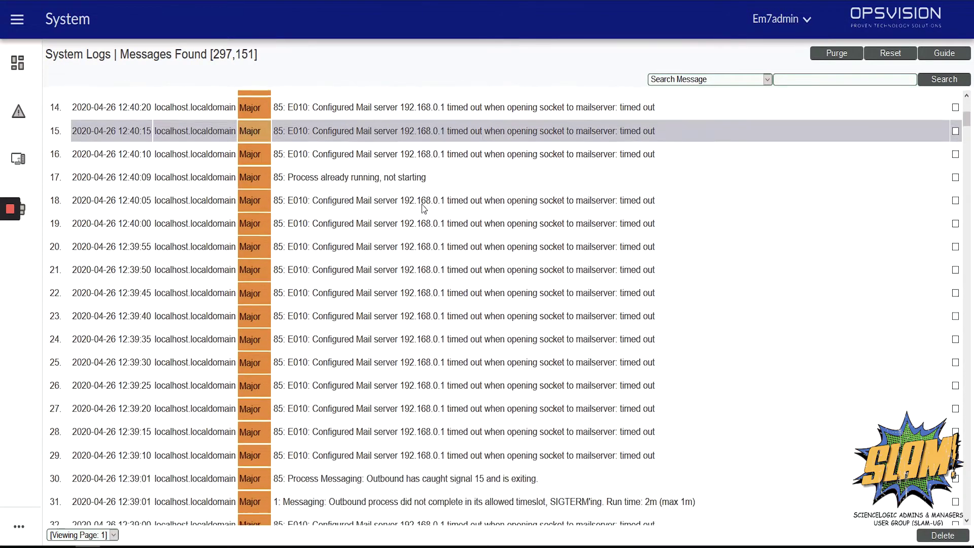
scroll(424, 208, "down", 15)
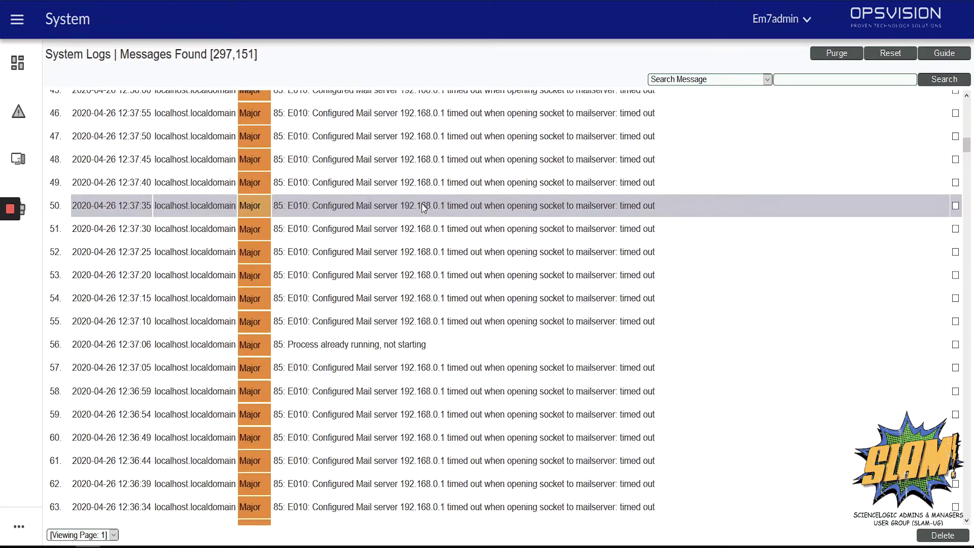
scroll(423, 206, "down", 8)
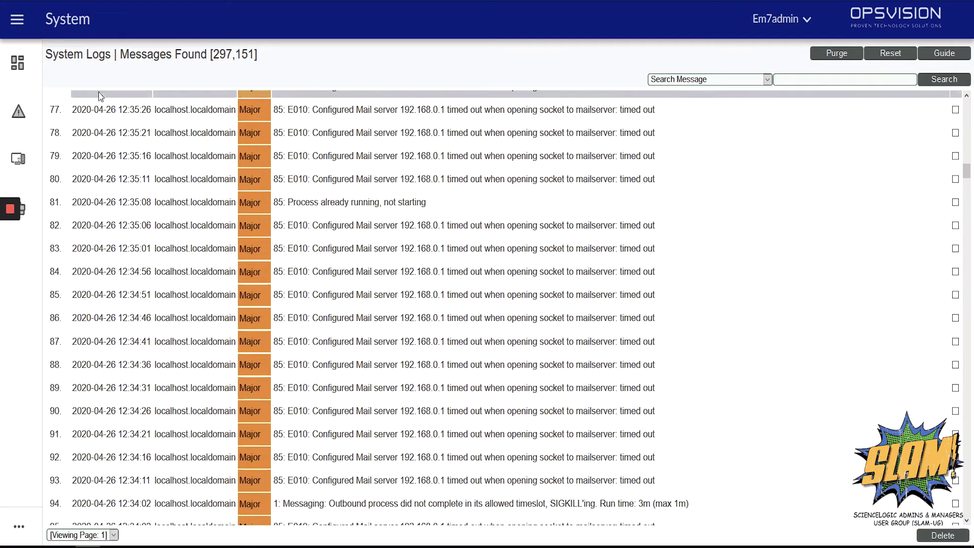
Step: Open the DB Tool from the system tools and collapse the navigation to make room for the query area
left_click(27, 32)
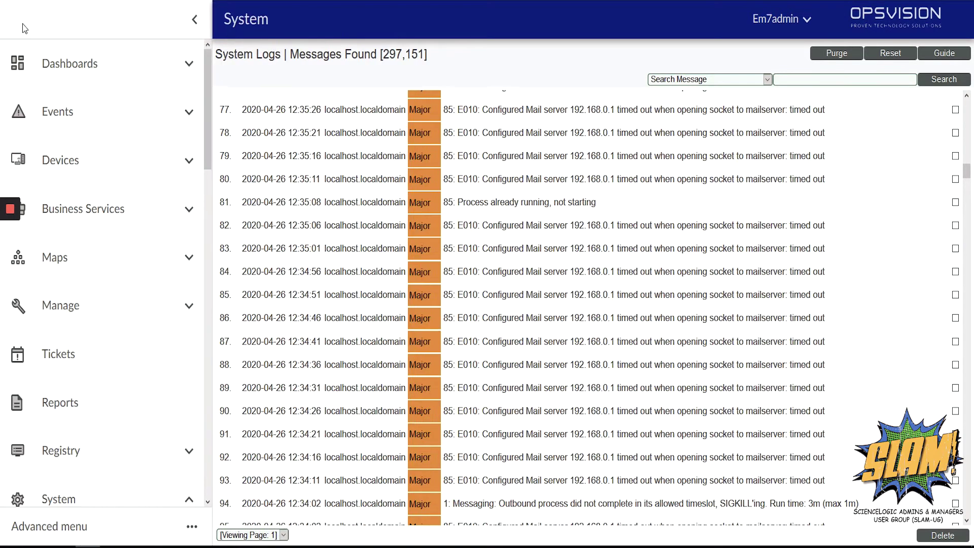
scroll(109, 299, "down", 8)
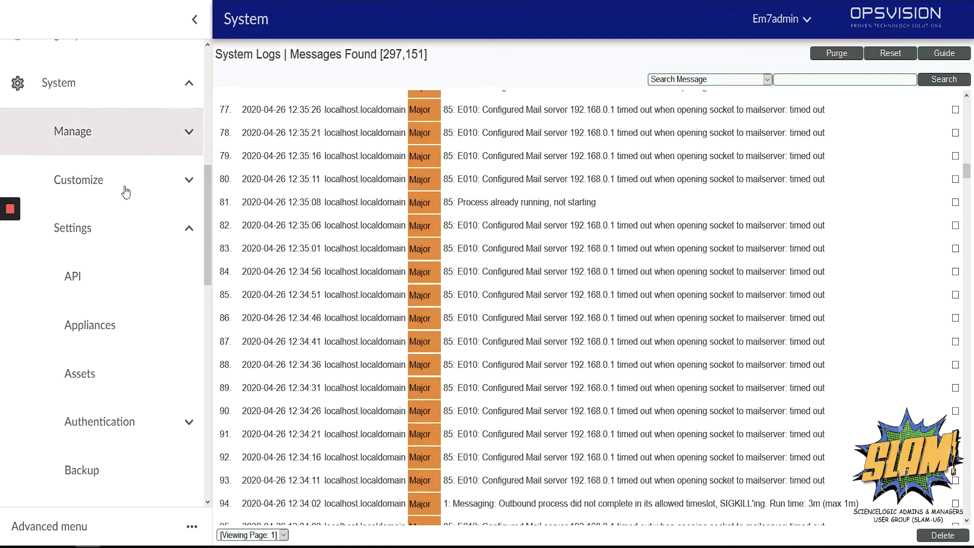
scroll(134, 276, "down", 15)
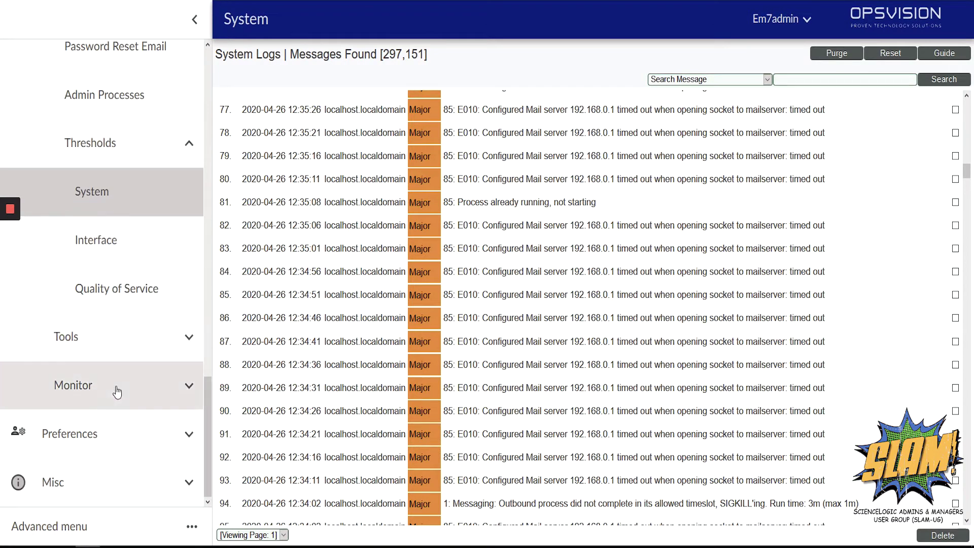
left_click(128, 341)
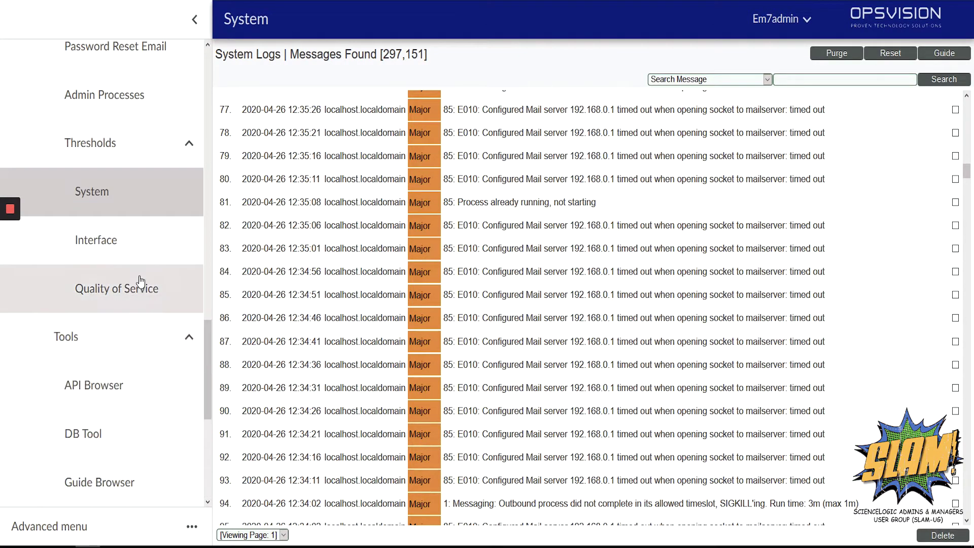
scroll(141, 284, "down", 4)
scroll(137, 281, "down", 2)
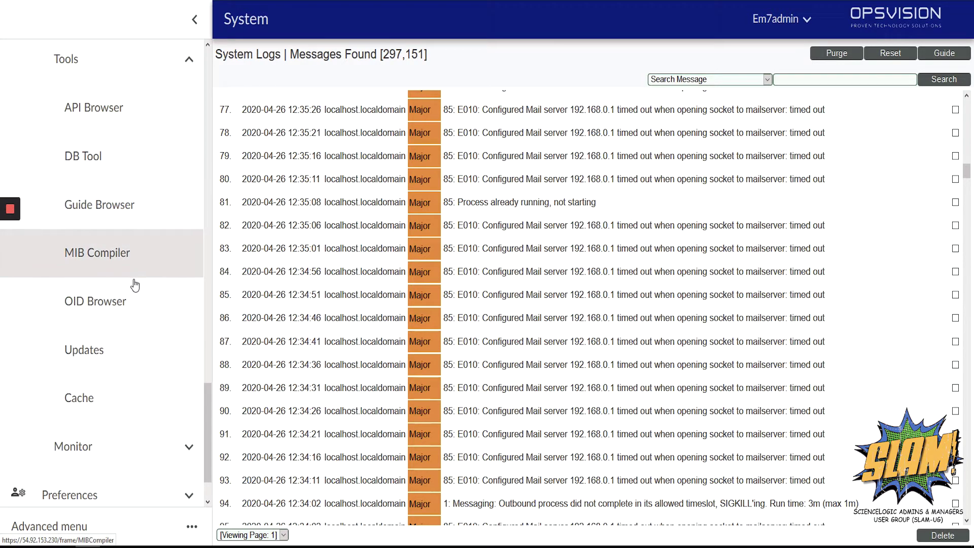
left_click(120, 166)
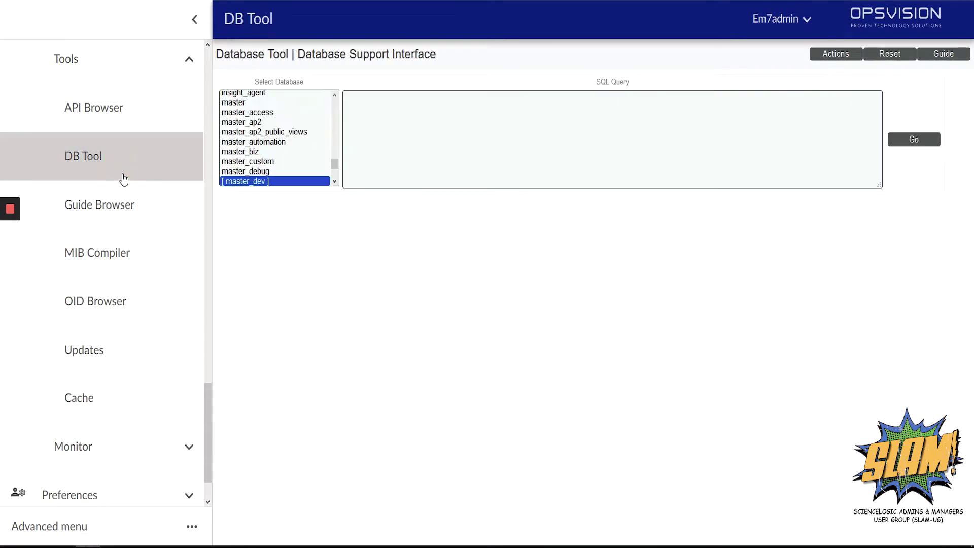
left_click(202, 16)
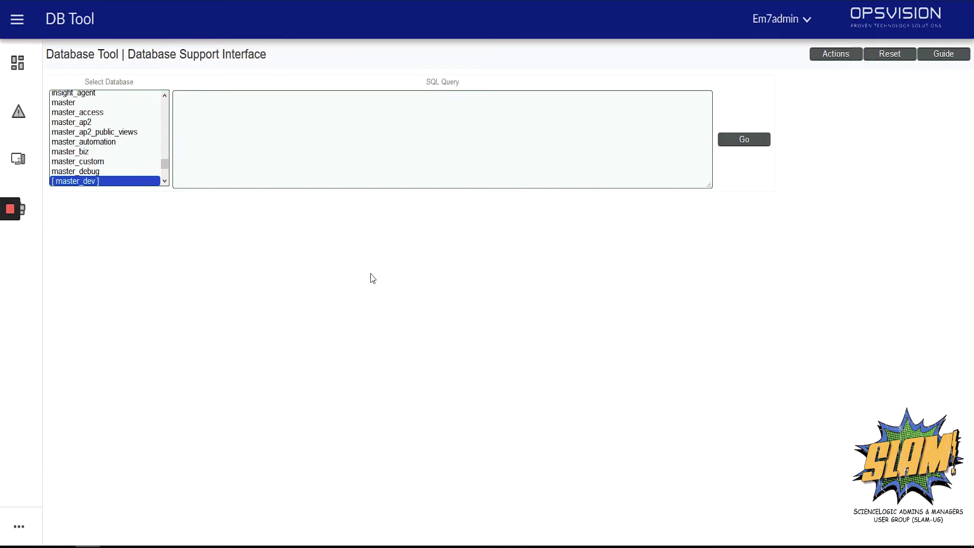
Step: Run the SQL query SELECT * FROM master_logs.system_messages LIMIT 100
type("SELECT * FROM master_logs.system_messages LIMIT 100")
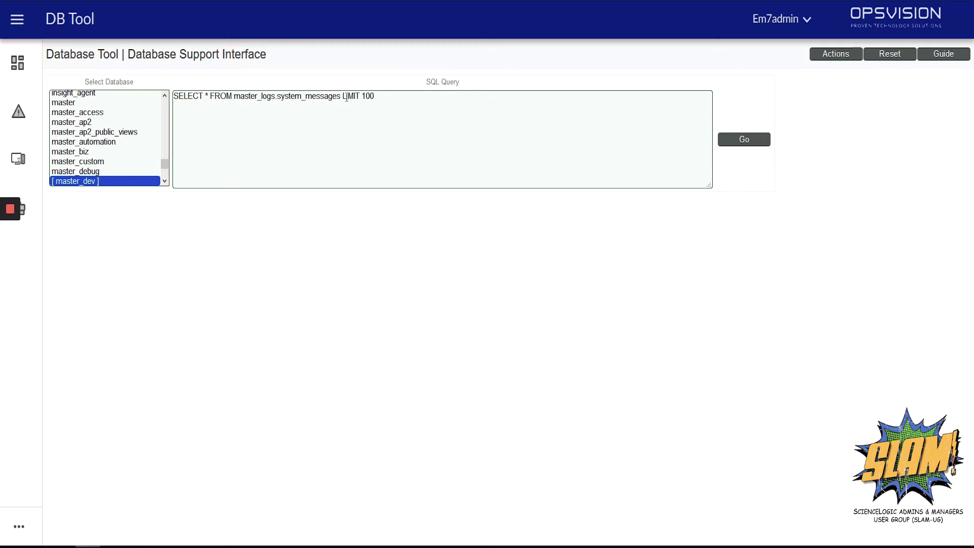
left_click_drag(341, 97, 405, 101)
left_click(725, 146)
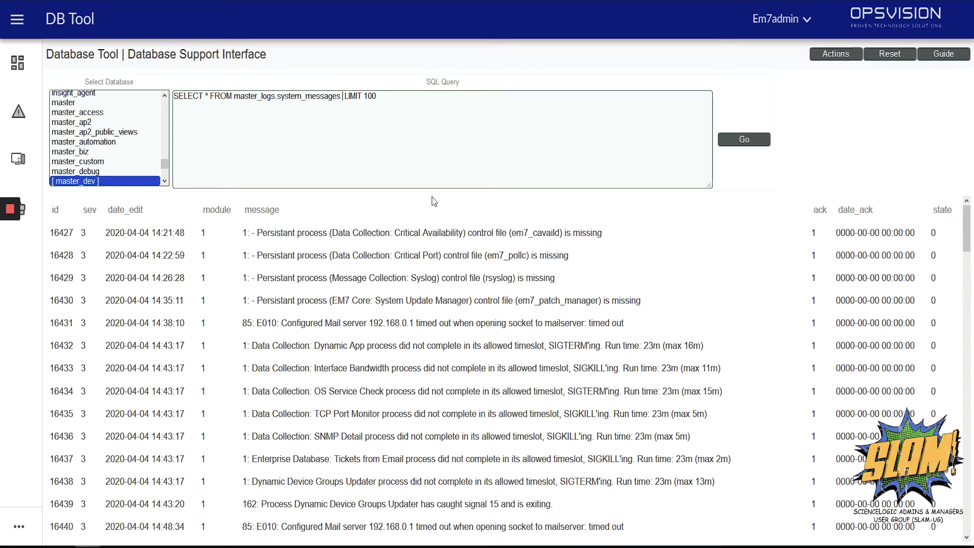
Step: Add the condition WHERE message NOT LIKE "%%" to the query, ahead of the LIMIT clause
type("WHERE message NOT LIKE ")
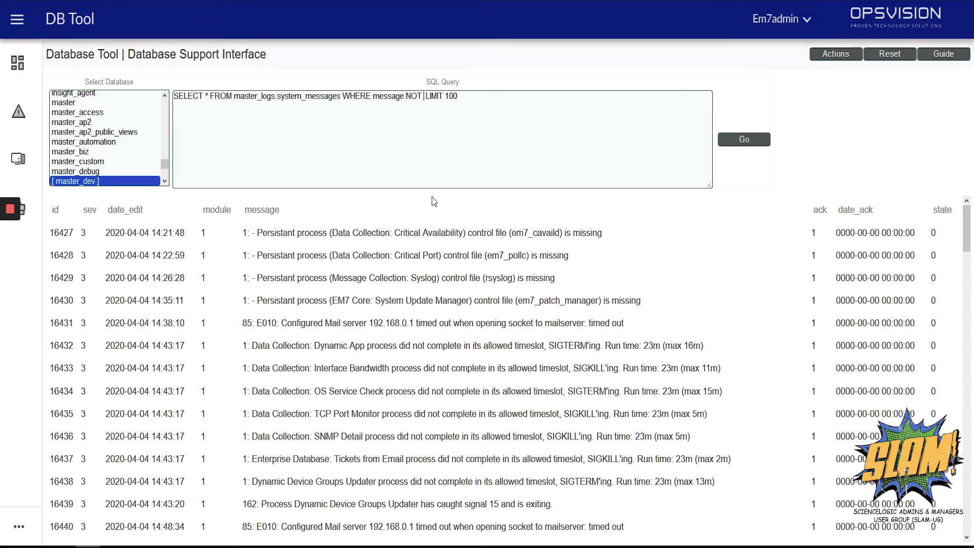
type("\"%%\"")
key("Left")
key("Left")
key("Left")
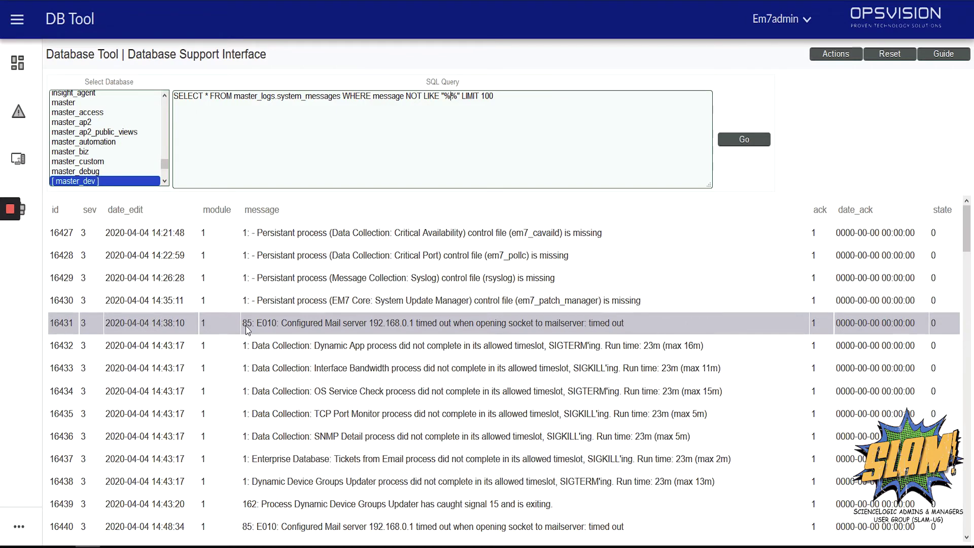
double_click(447, 96)
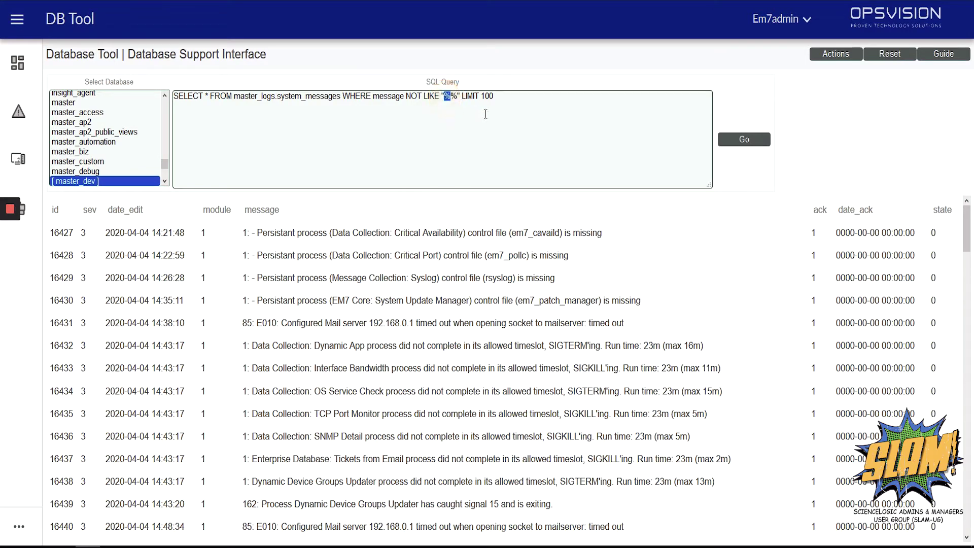
key("Right")
Step: Fill in the exclusion pattern as "%Configured Mail server%" and rerun the query on the system messages
scroll(540, 304, "down", 3)
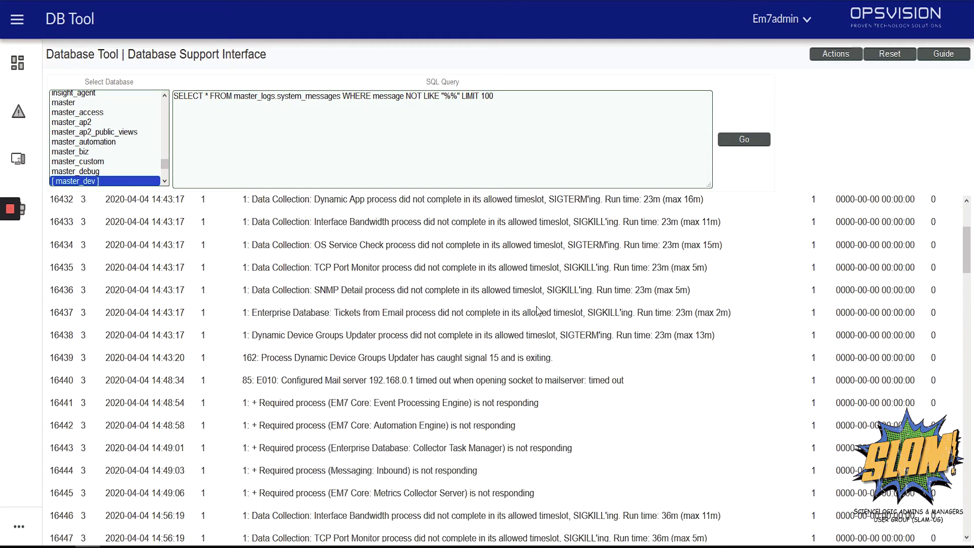
scroll(545, 253, "down", 9)
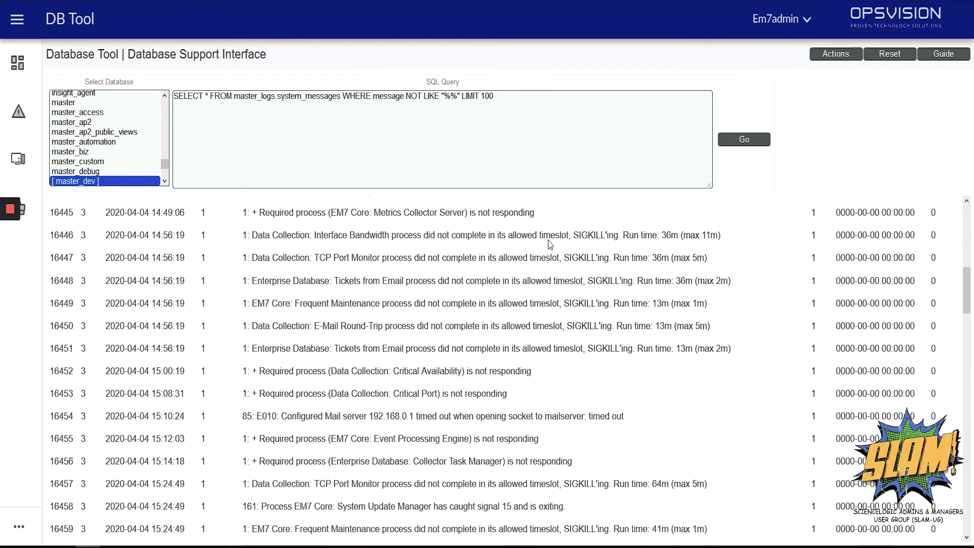
scroll(548, 240, "down", 3)
scroll(548, 240, "down", 2)
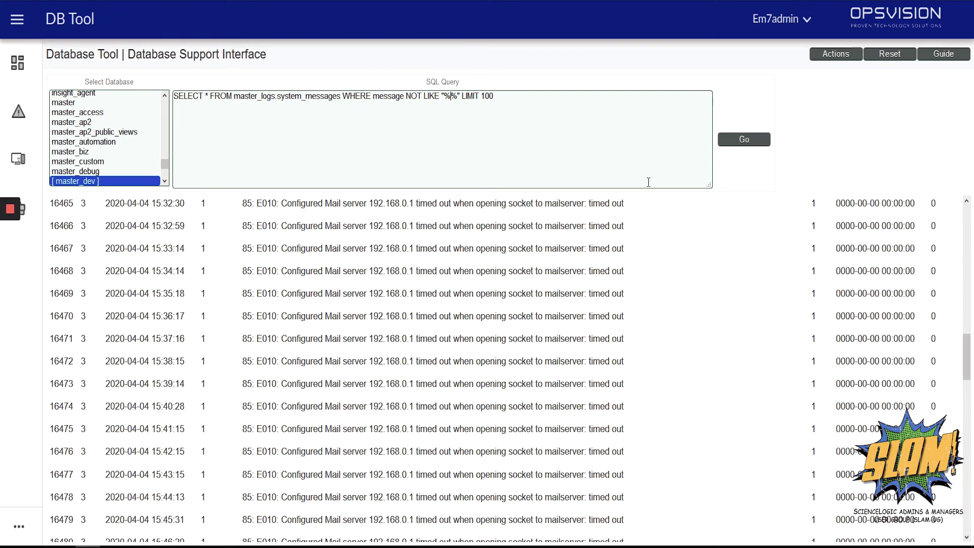
type("Configured Mail server")
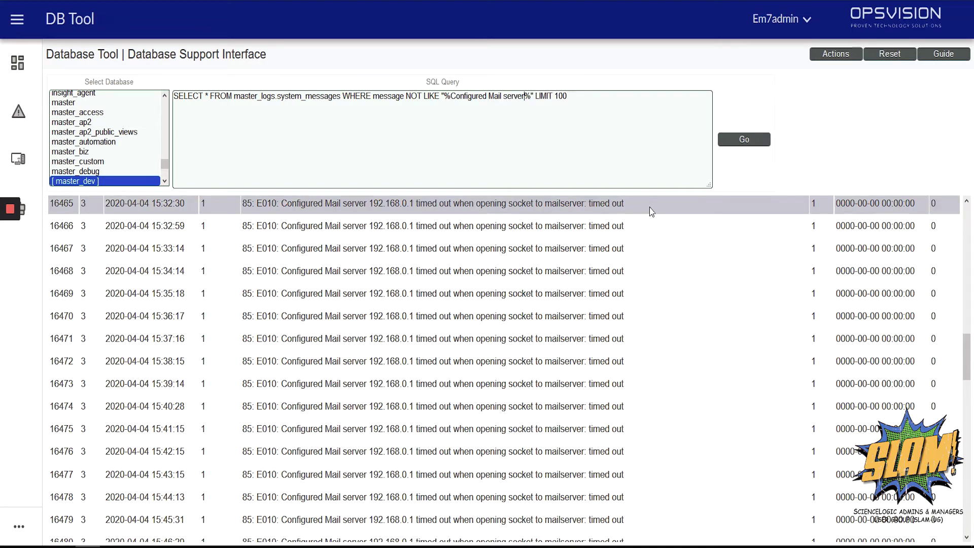
left_click(739, 141)
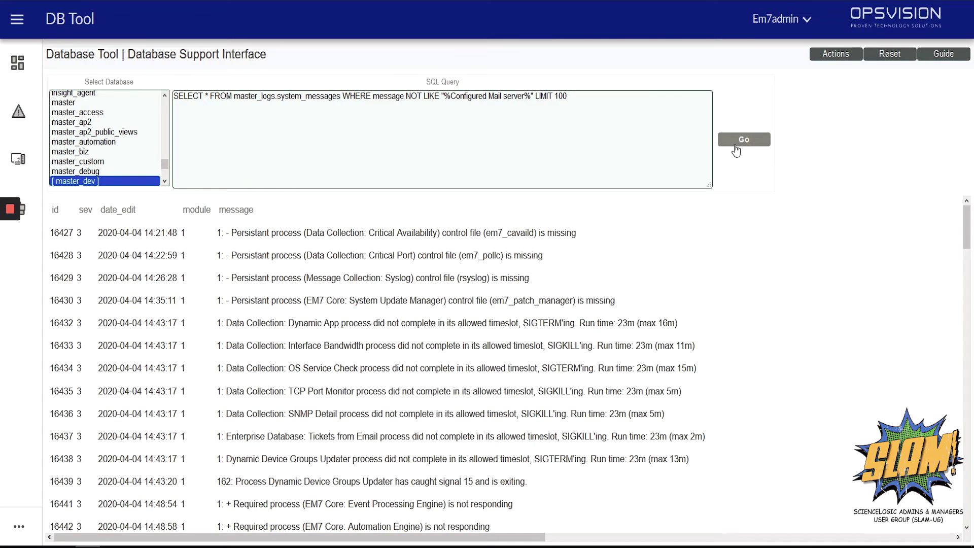
Step: Add AND message NOT LIKE "%Required process%" before the LIMIT clause, rerun the query, and look through the returned messages
scroll(548, 253, "down", 5)
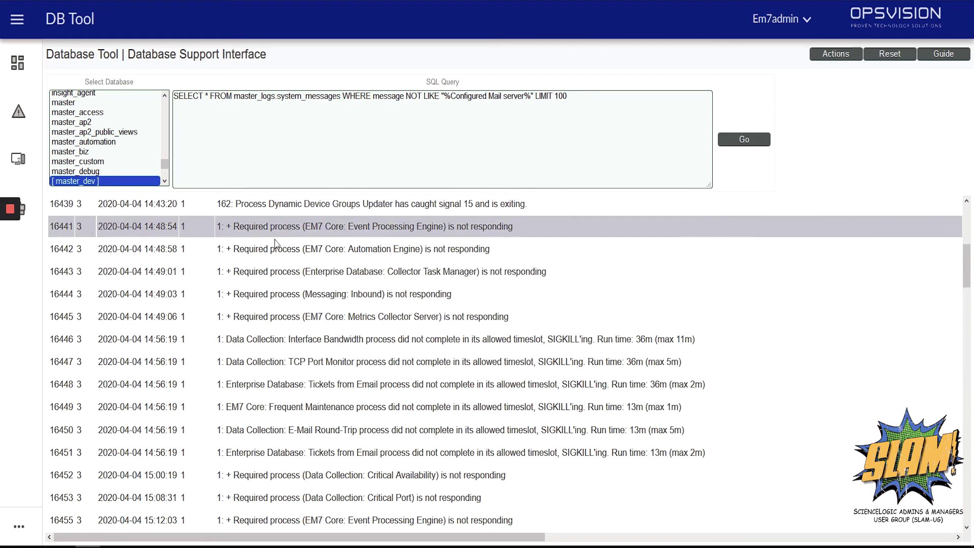
left_click(534, 97)
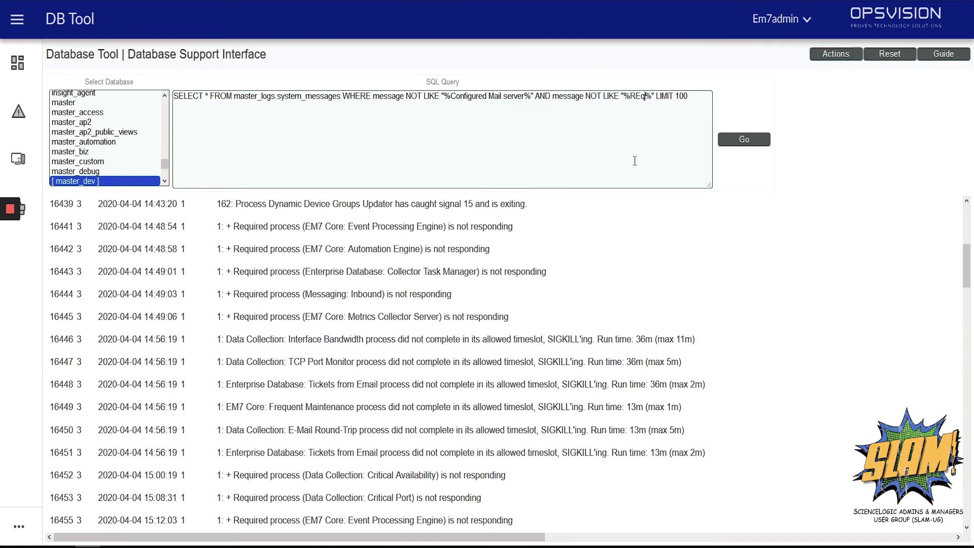
type("uiredequired process")
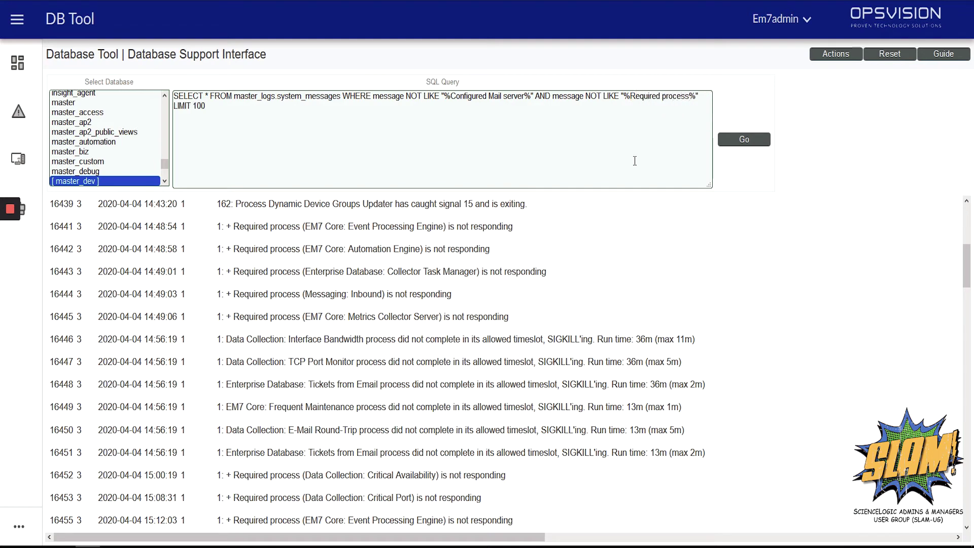
left_click(747, 139)
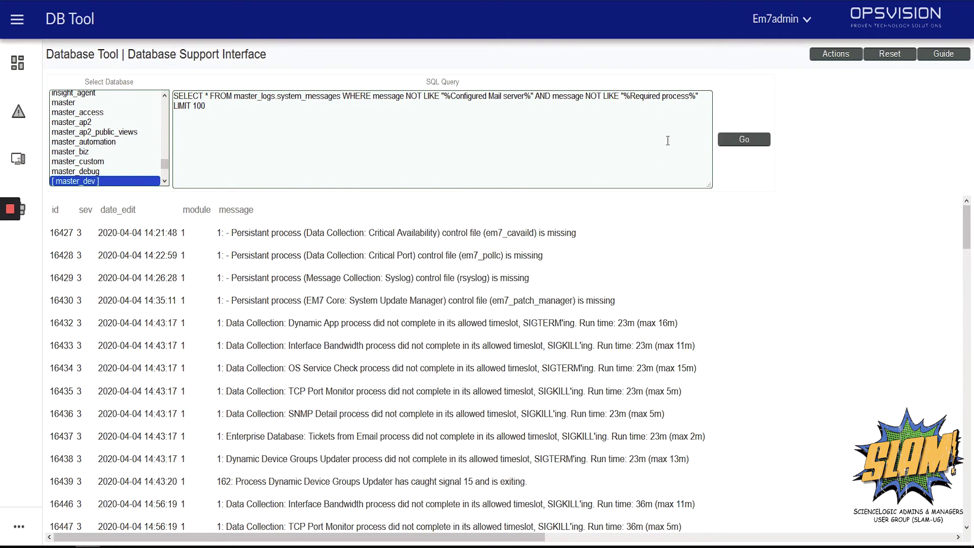
scroll(534, 247, "down", 15)
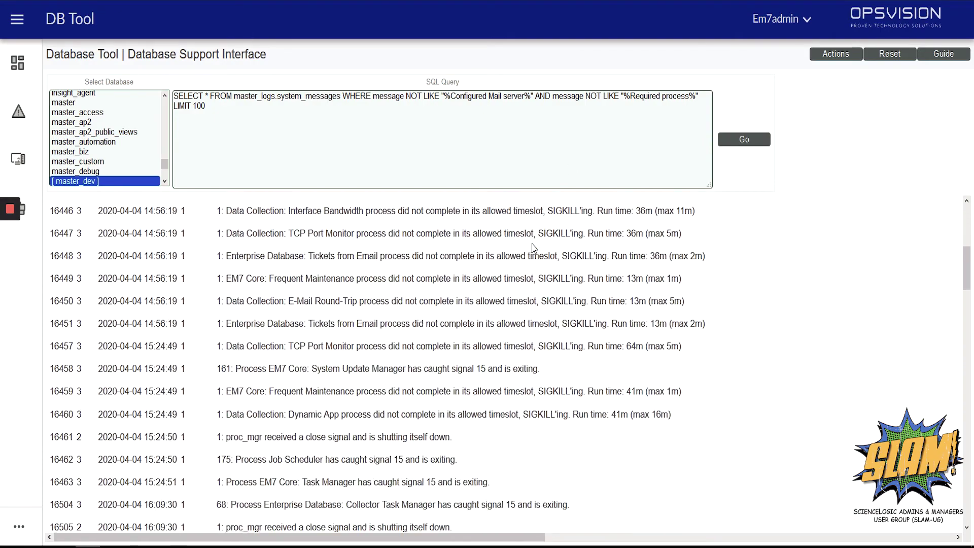
scroll(534, 247, "down", 10)
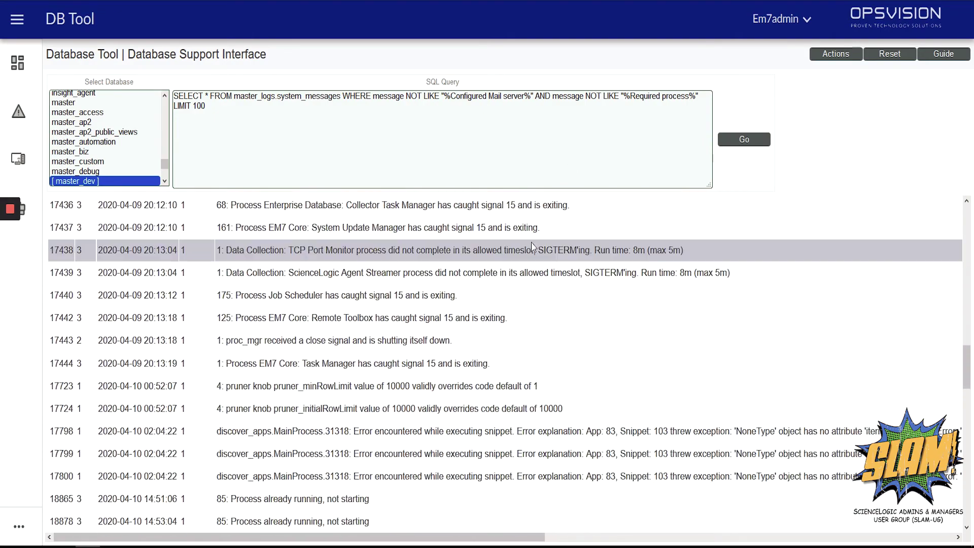
scroll(533, 247, "down", 5)
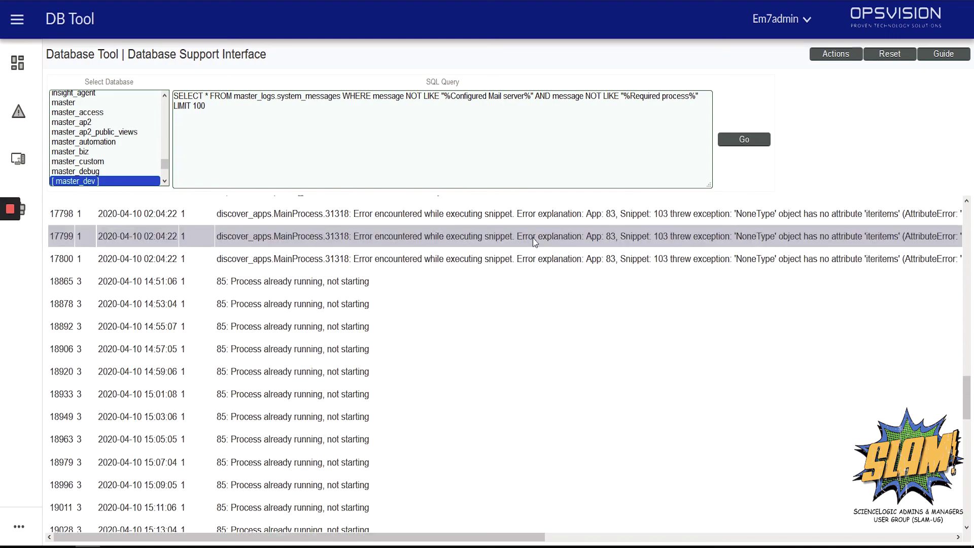
scroll(534, 241, "down", 6)
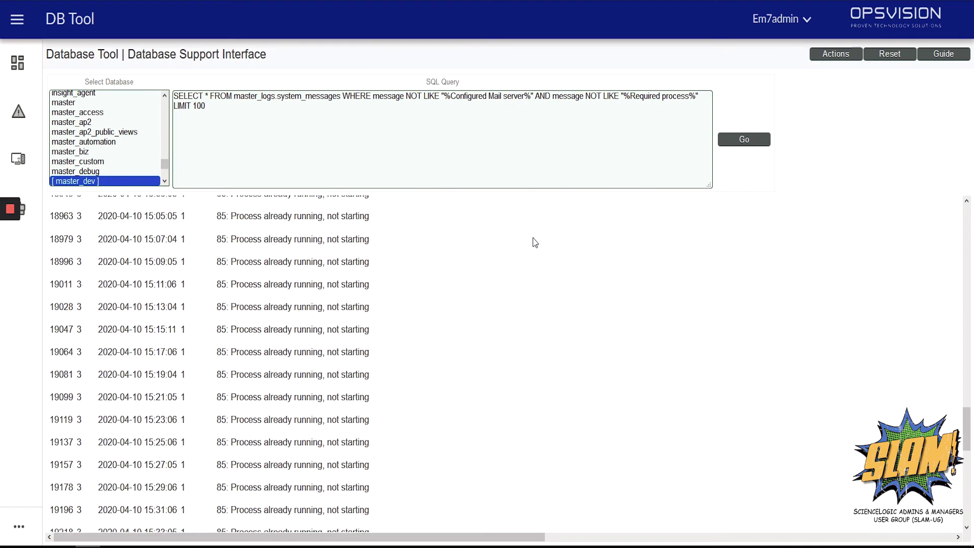
scroll(529, 239, "up", 8)
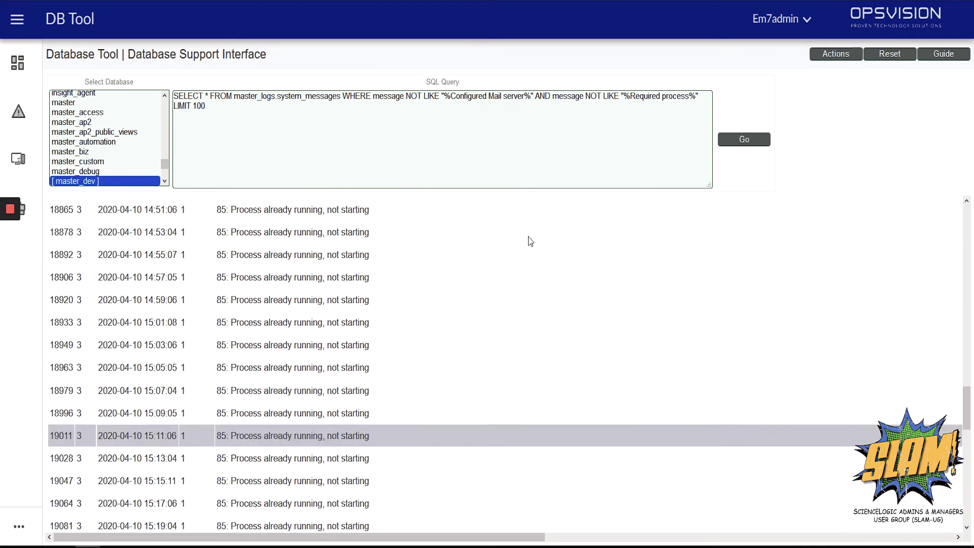
scroll(530, 237, "up", 2)
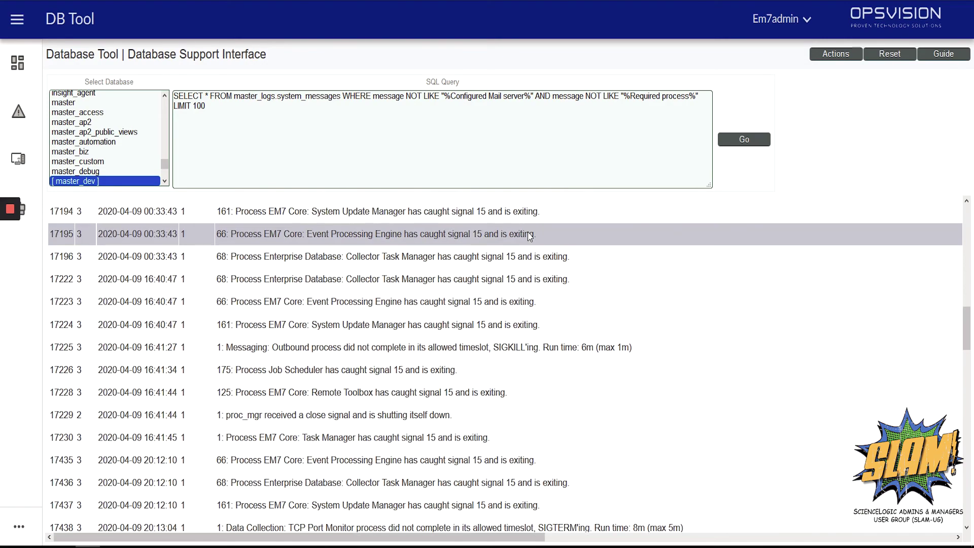